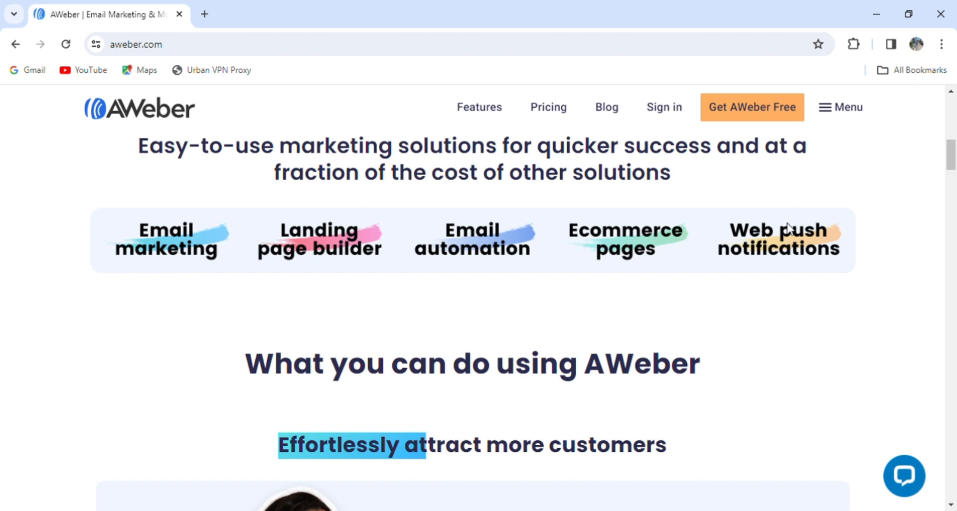
# Step: Scroll the AWeber homepage and highlight the 'Keep your customers engaged' heading
pyautogui.scroll(-15, 955, 185)
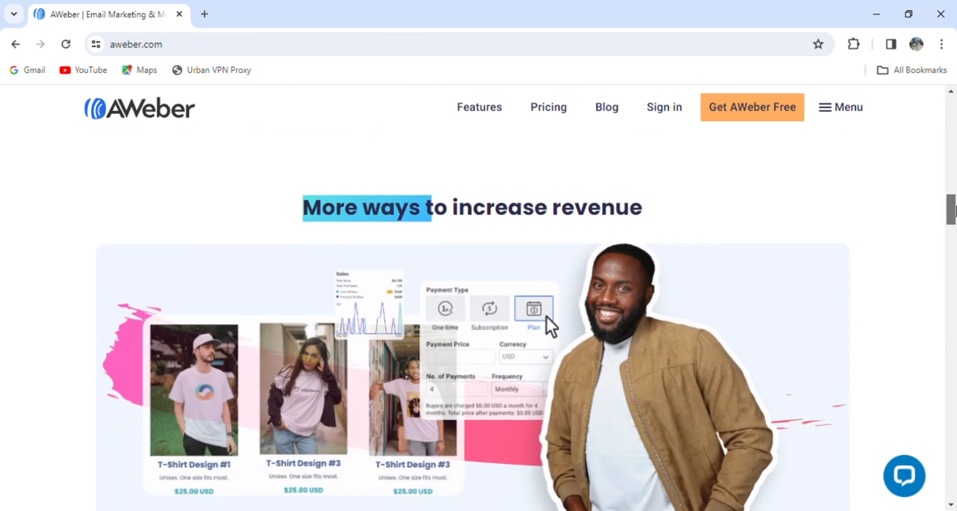
pyautogui.moveTo(955, 210); pyautogui.dragTo(955, 247)
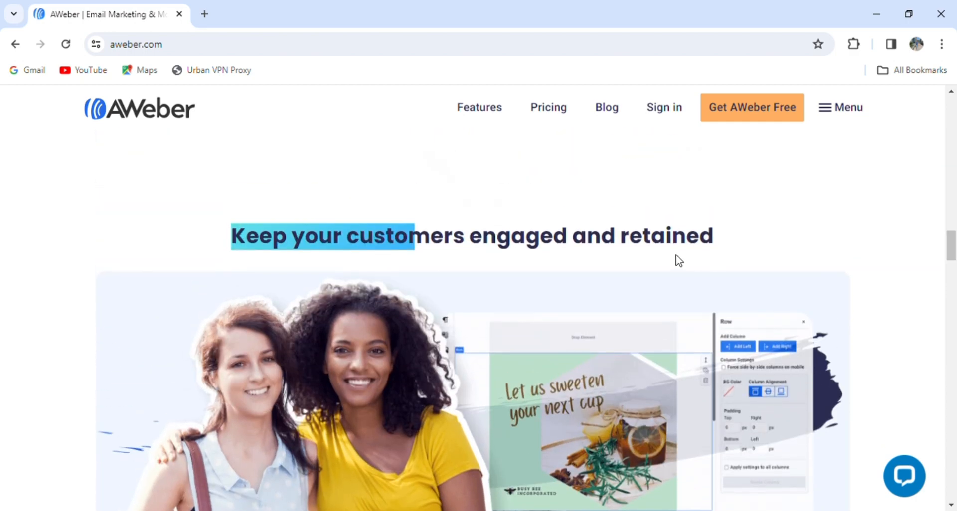
pyautogui.moveTo(576, 259); pyautogui.dragTo(661, 242)
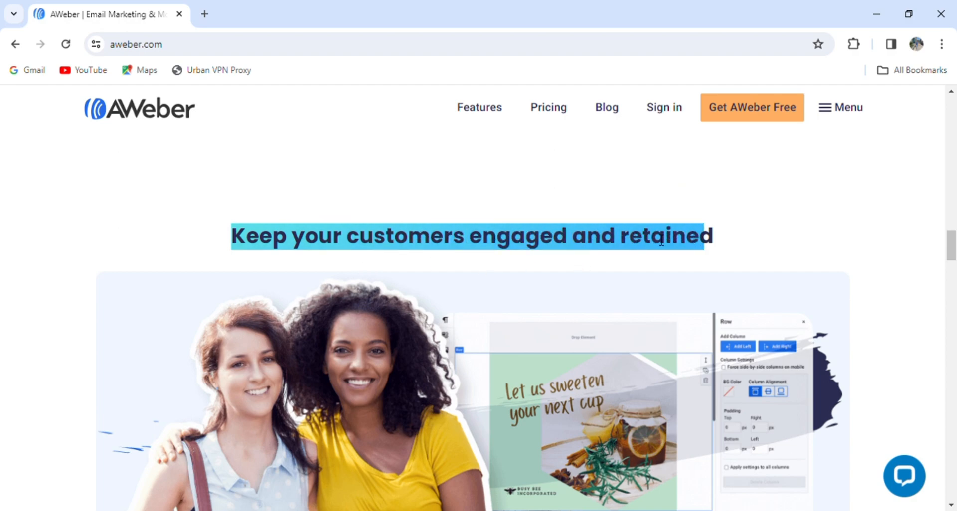
pyautogui.moveTo(955, 243); pyautogui.dragTo(941, 111)
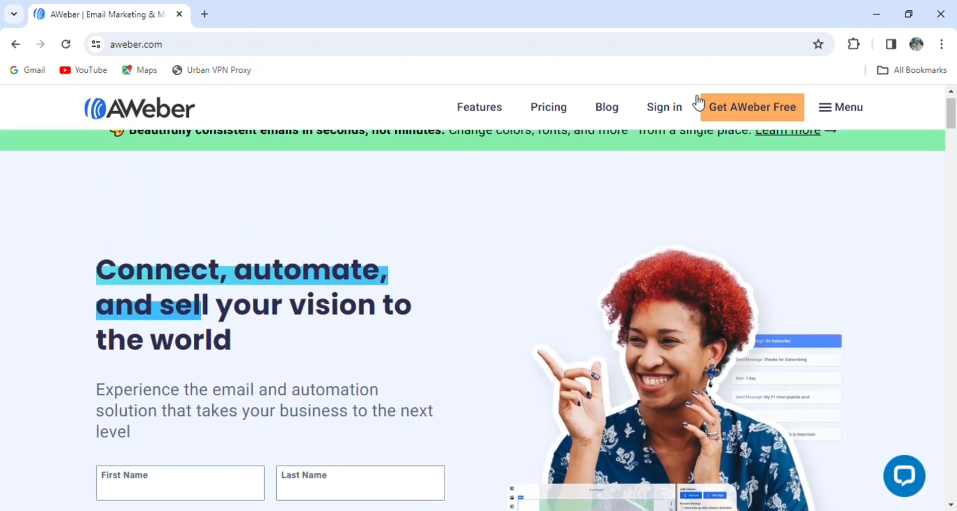
# Step: Open the Features page and scroll through the email marketing features, then back up
pyautogui.click(492, 116)
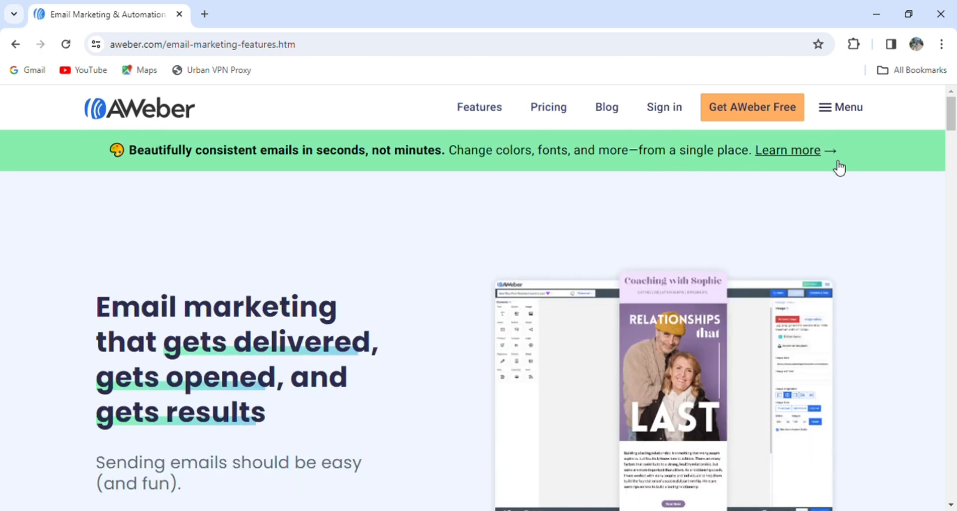
pyautogui.moveTo(954, 116); pyautogui.dragTo(954, 89)
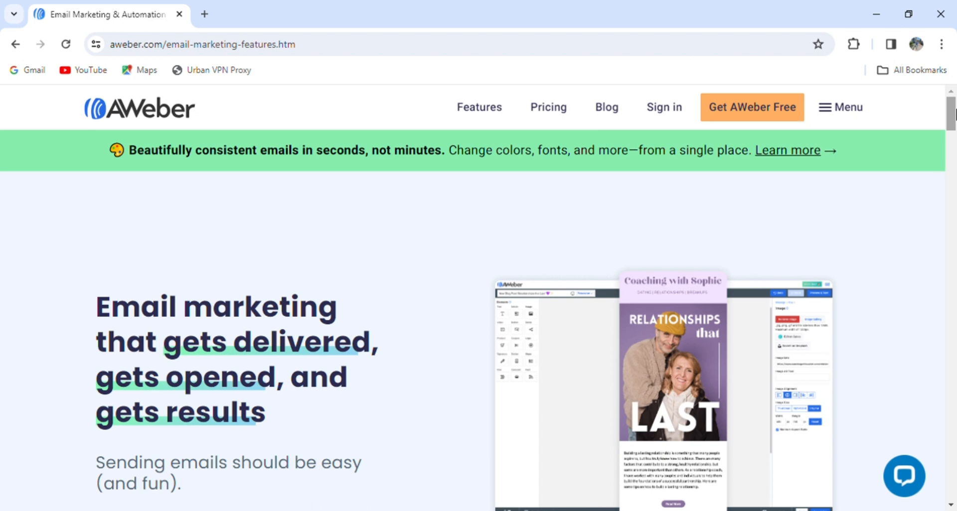
pyautogui.moveTo(953, 113); pyautogui.dragTo(953, 253)
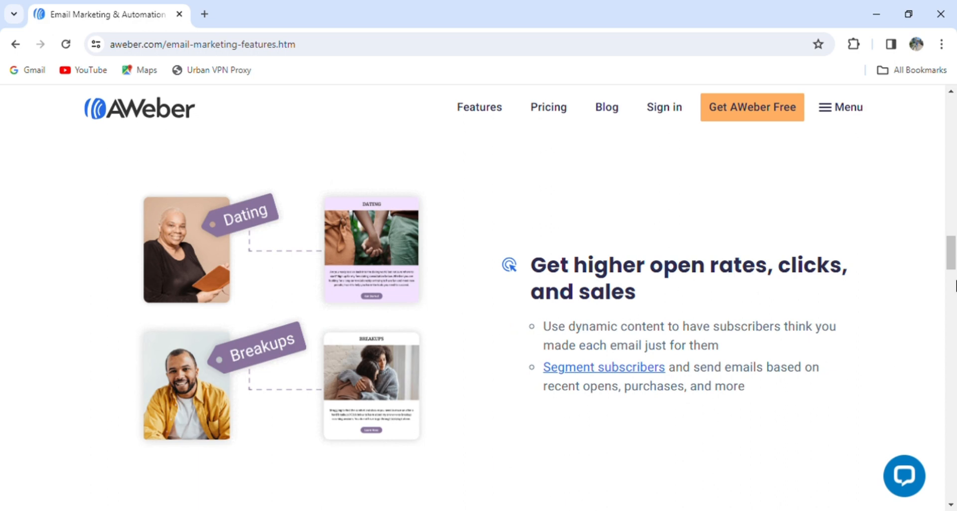
pyautogui.moveTo(955, 269); pyautogui.dragTo(954, 297)
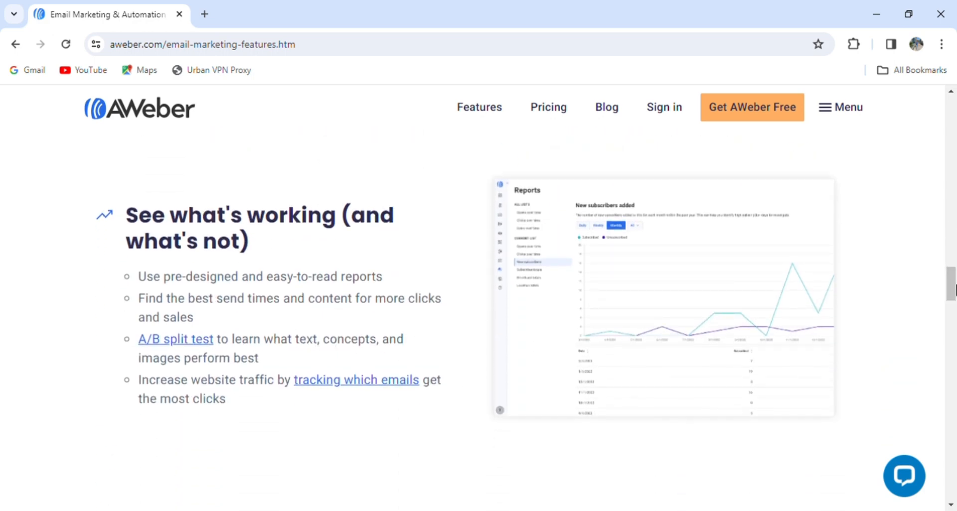
pyautogui.moveTo(954, 289); pyautogui.dragTo(944, 118)
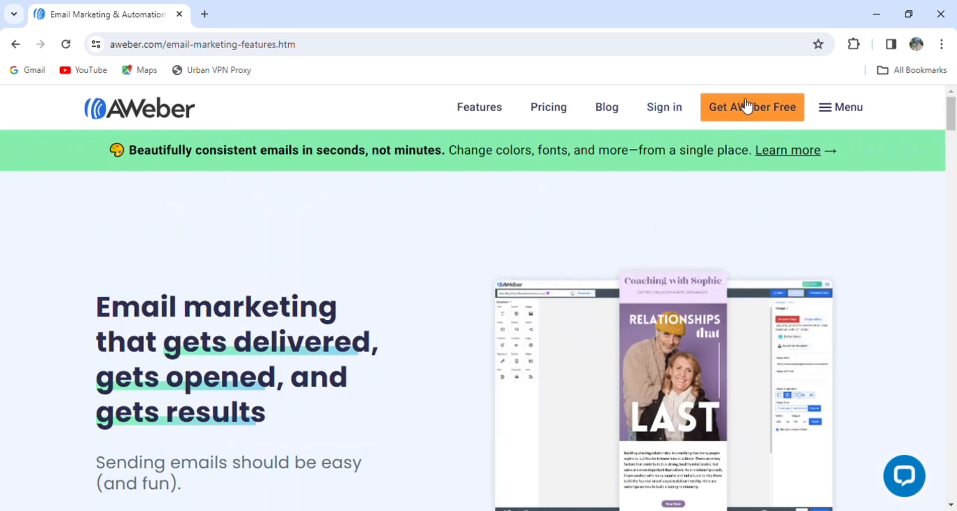
# Step: Complete the Get AWeber Free form with first name, last name and e-mail, and submit it
pyautogui.click(772, 116)
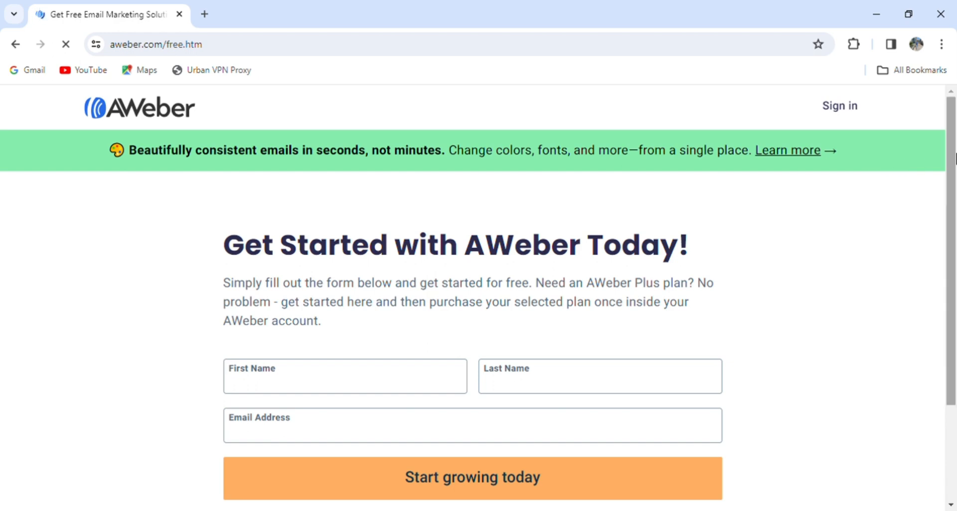
pyautogui.scroll(-1, 954, 177)
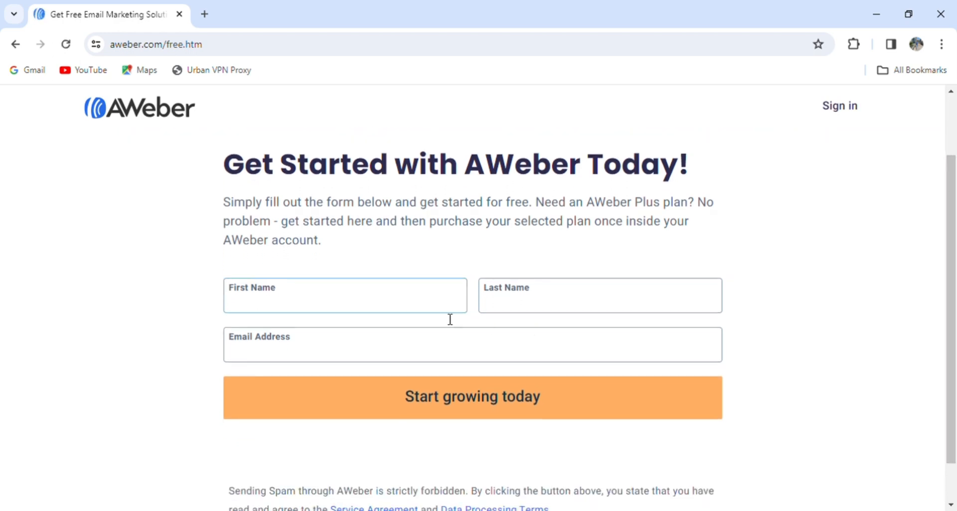
pyautogui.click(438, 308)
pyautogui.write('modey')
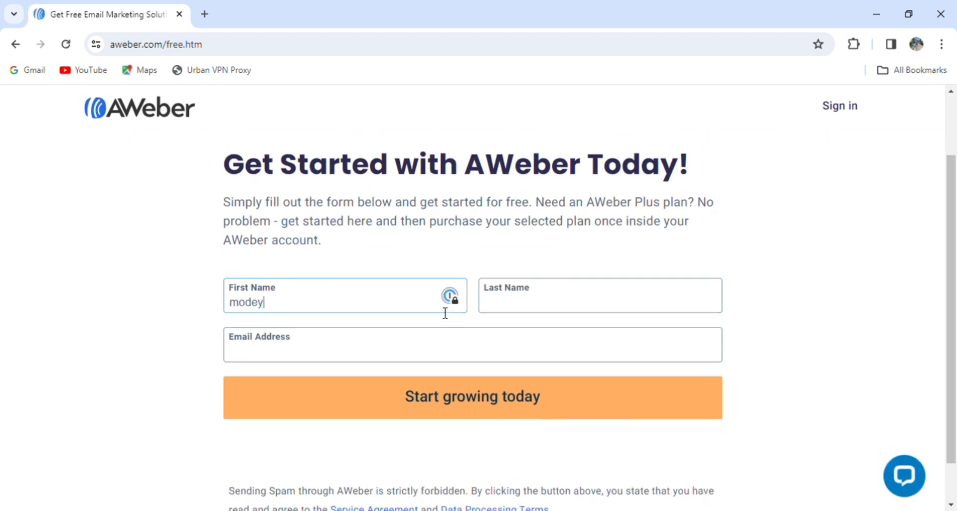
pyautogui.press('Tab')
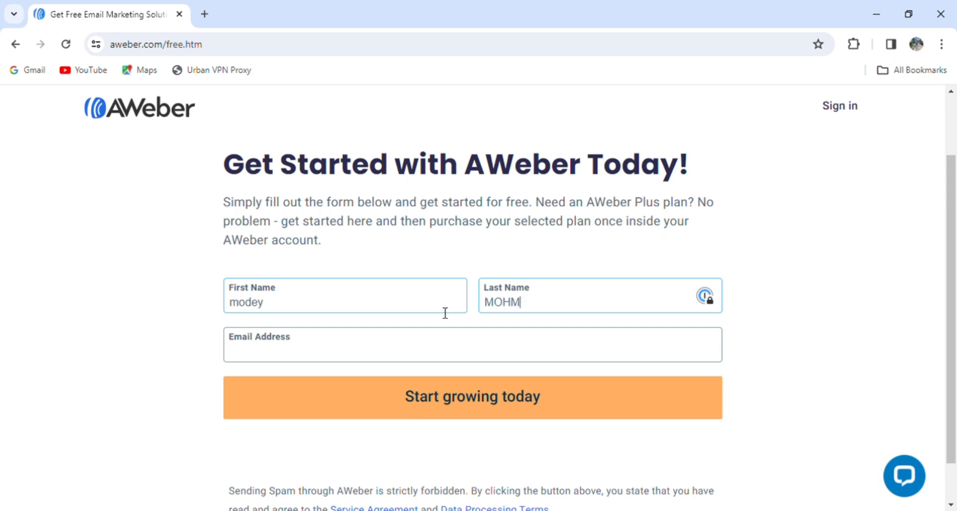
pyautogui.press('Tab')
pyautogui.write('M')
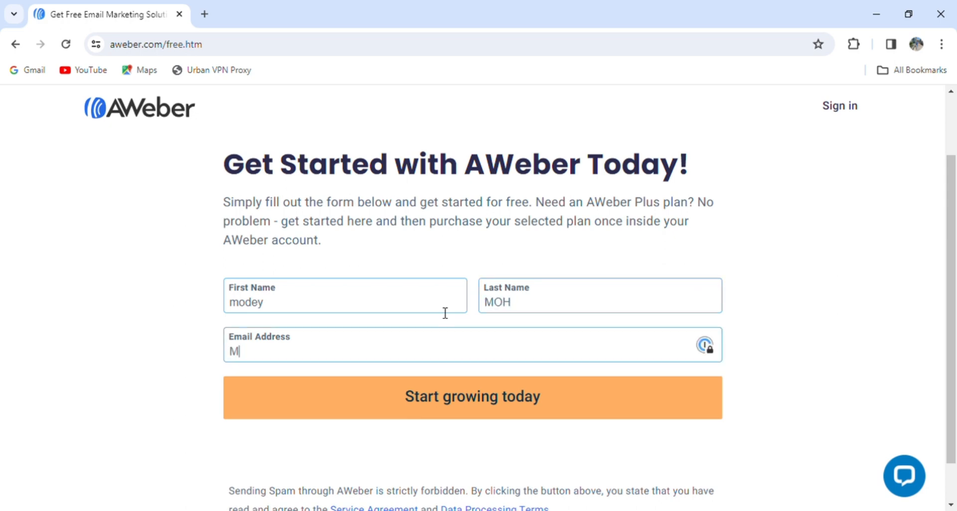
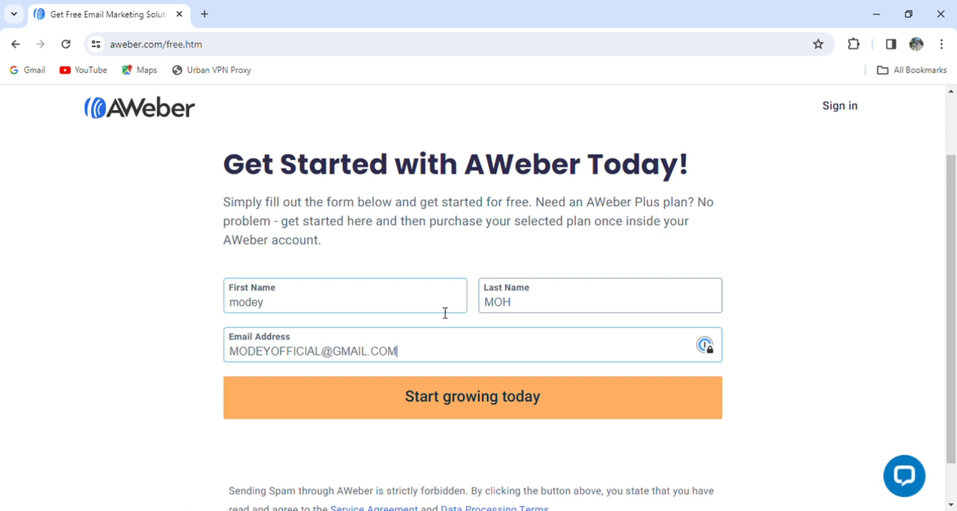
pyautogui.click(414, 403)
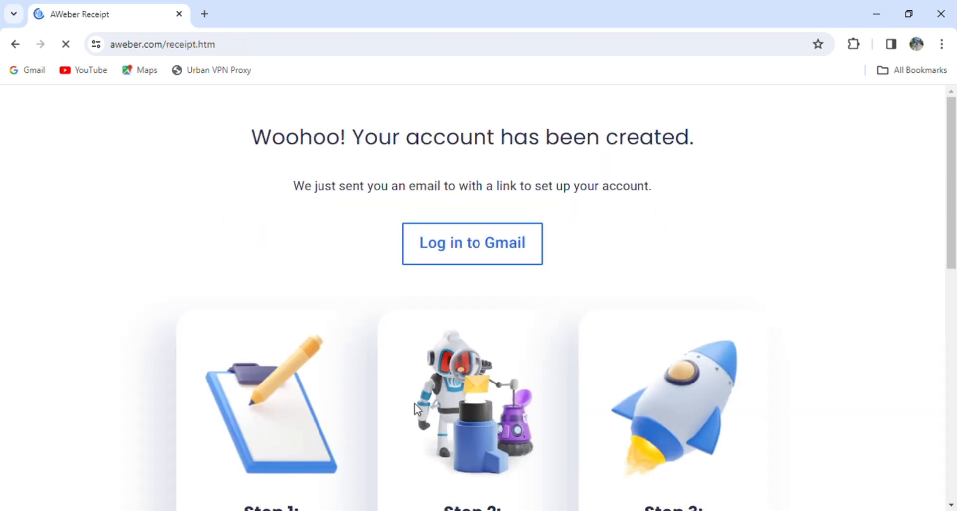
# Step: Open the Gmail mailbox, then the mailing list's List Settings under List Options
pyautogui.click(513, 259)
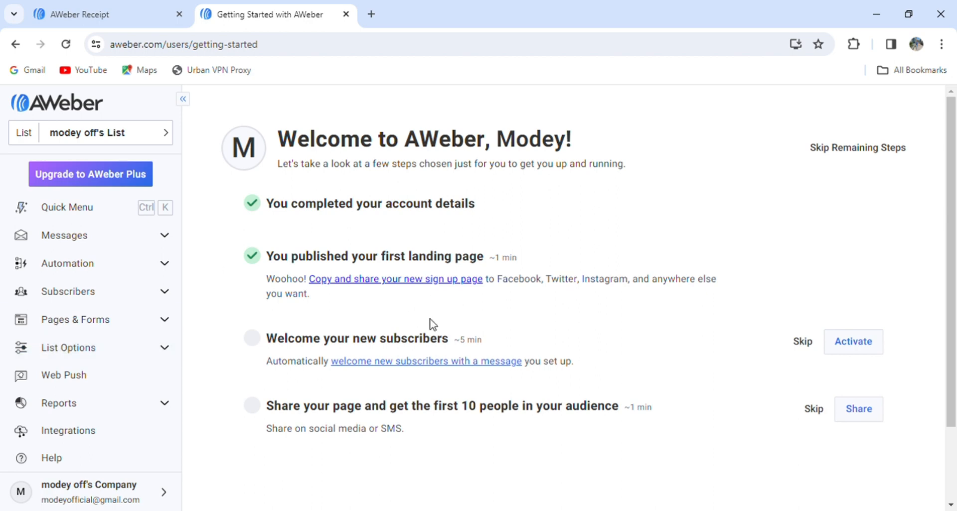
pyautogui.click(101, 353)
pyautogui.click(92, 369)
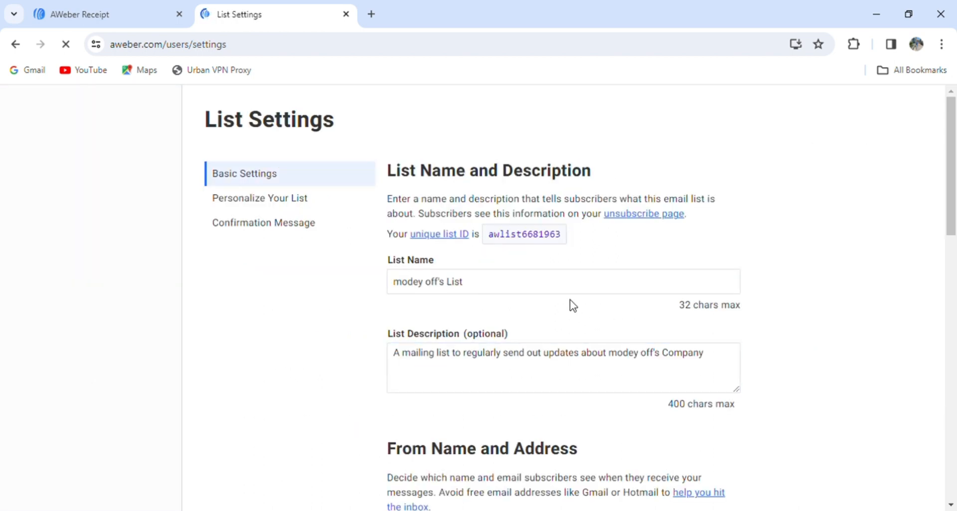
# Step: Review the list name, description and from name, then go to the list's Subscribers page
pyautogui.click(458, 288)
pyautogui.click(600, 277)
pyautogui.click(459, 354)
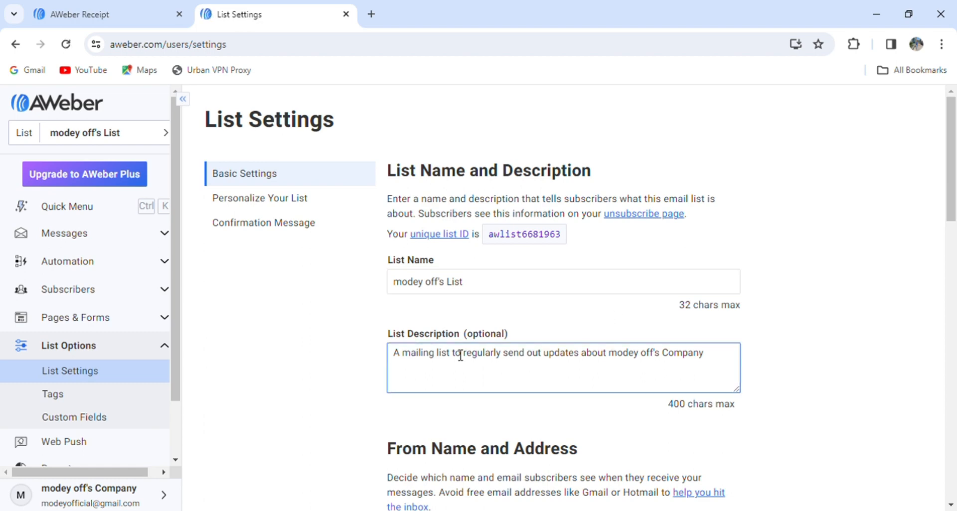
pyautogui.moveTo(953, 150); pyautogui.dragTo(955, 225)
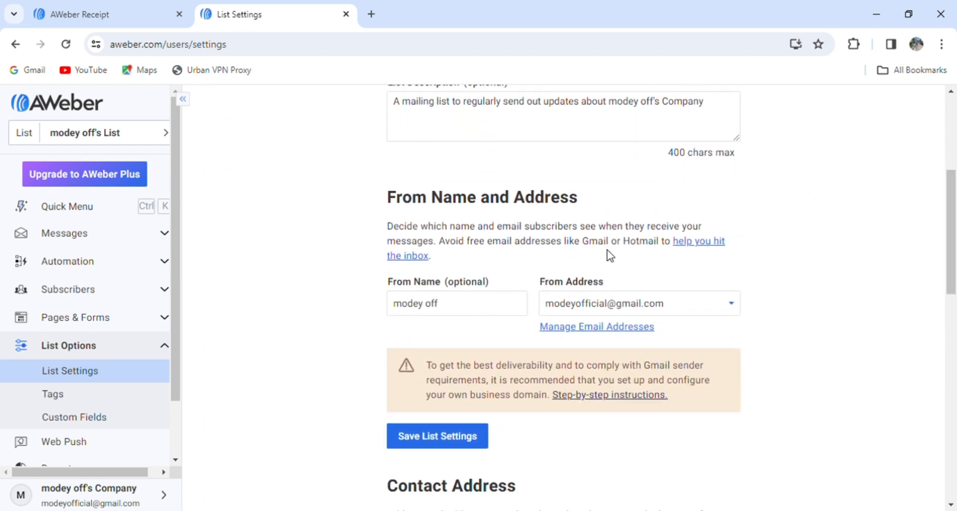
pyautogui.click(469, 310)
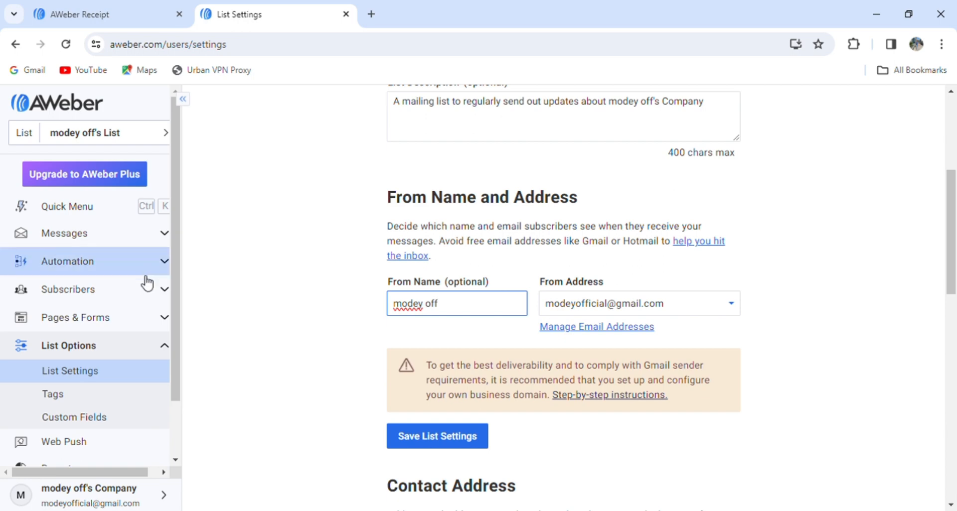
pyautogui.click(160, 293)
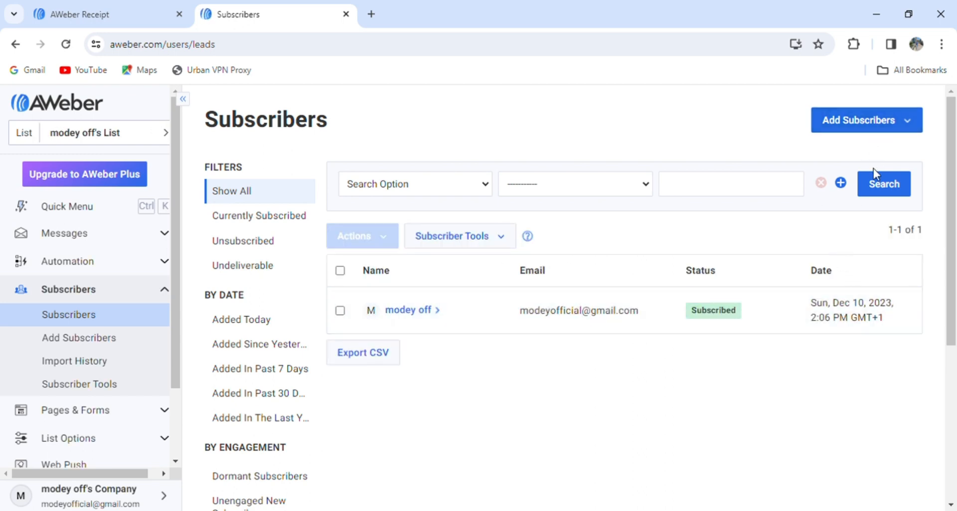
# Step: Add a single subscriber with the subscriber's name and email address and submit the form
pyautogui.click(871, 131)
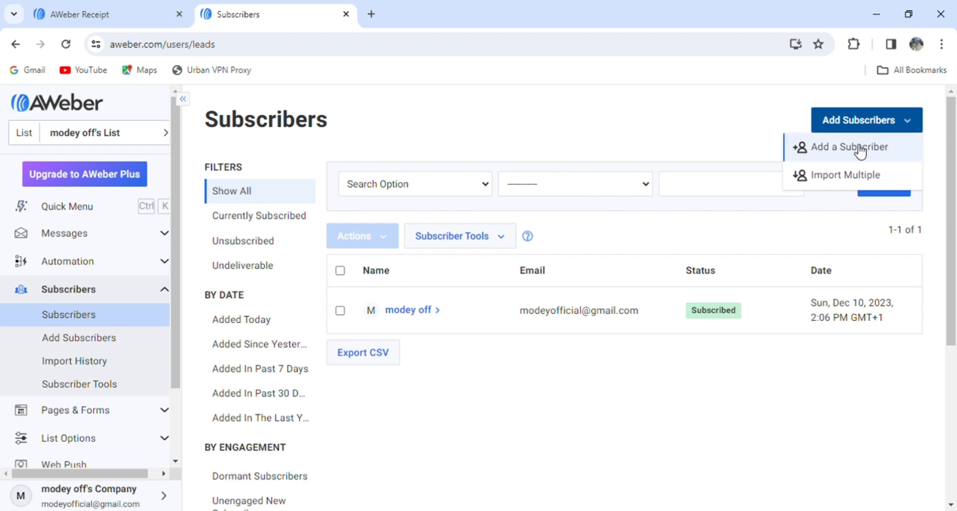
pyautogui.click(861, 149)
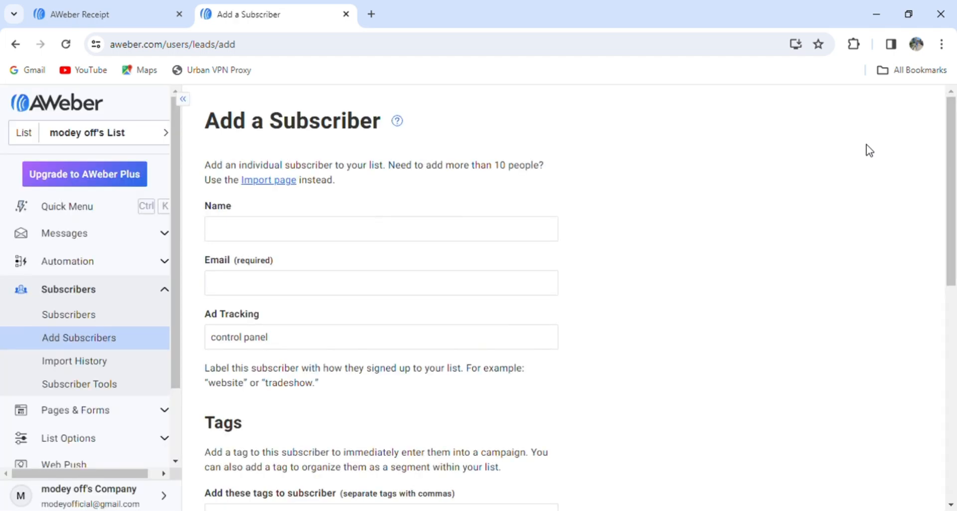
pyautogui.scroll(-2, 954, 148)
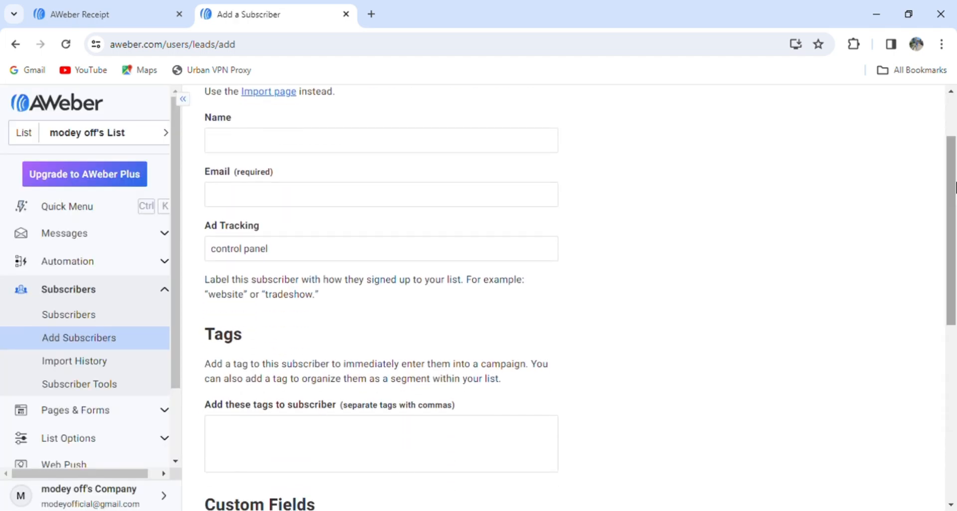
pyautogui.click(545, 150)
pyautogui.write('youcef')
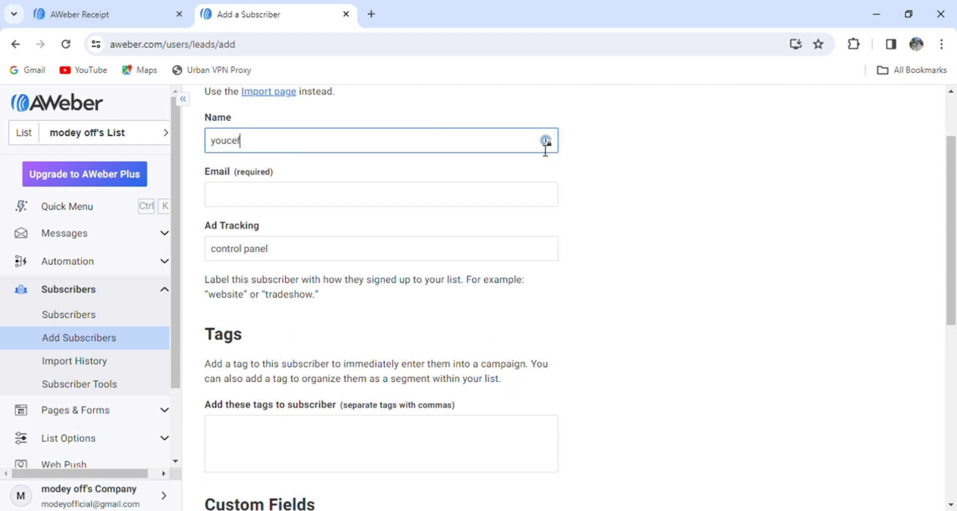
pyautogui.press('Tab')
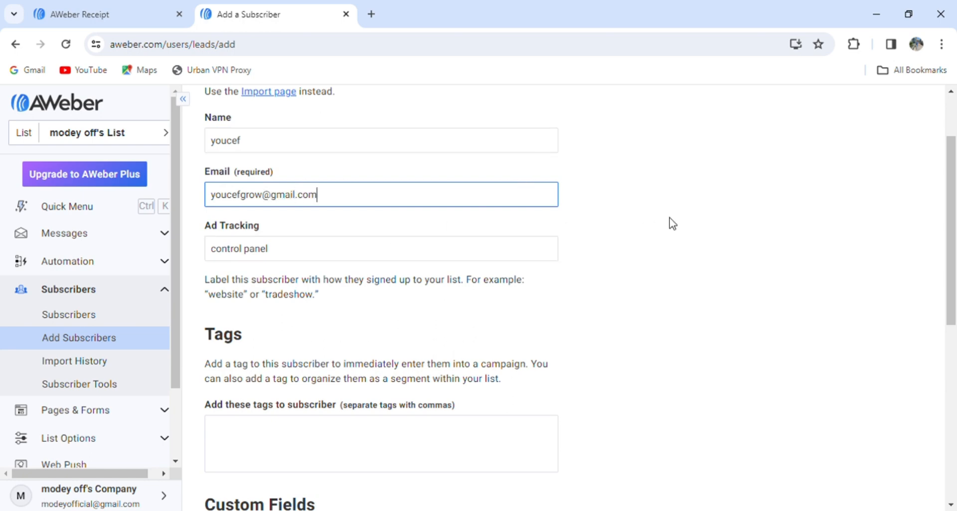
pyautogui.scroll(-1, 954, 216)
pyautogui.moveTo(955, 216); pyautogui.dragTo(931, 295)
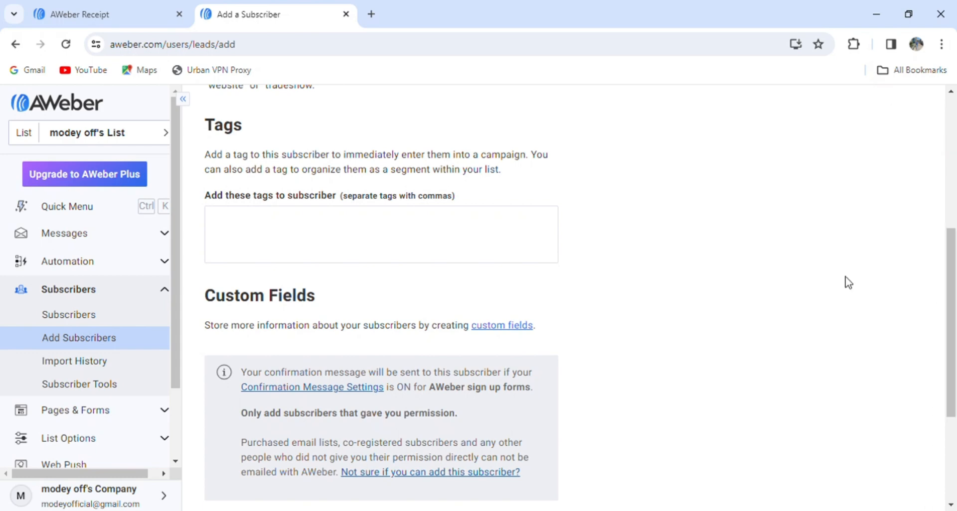
pyautogui.scroll(-3, 951, 299)
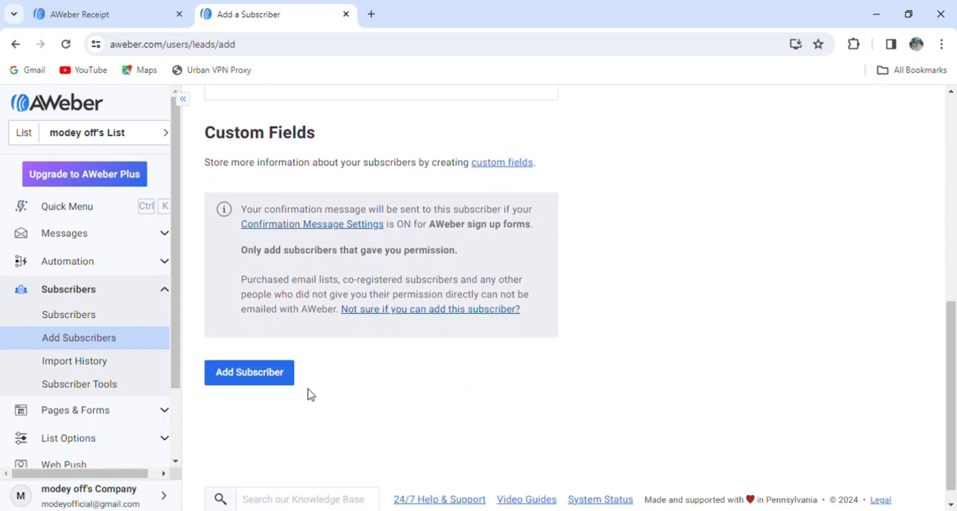
pyautogui.click(275, 388)
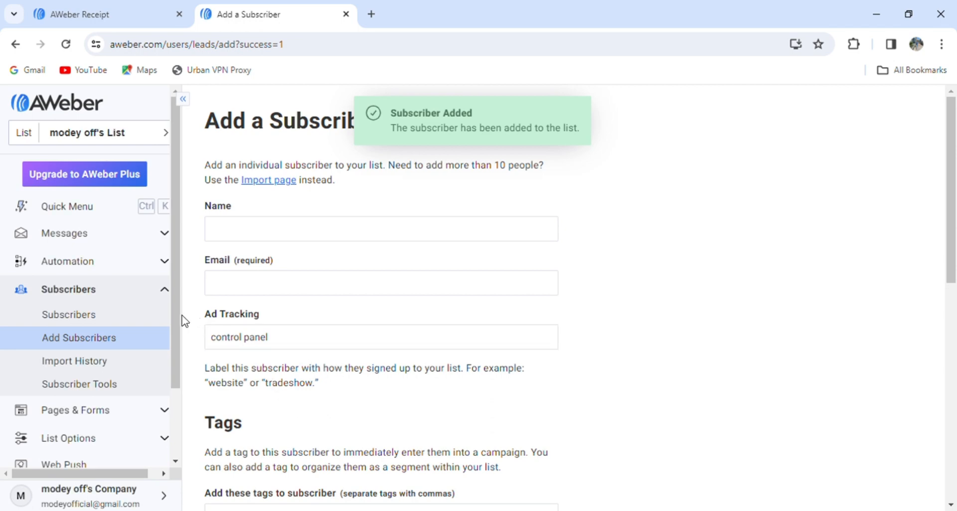
# Step: Open the full subscriber list showing 2 contacts, one Pending, and expand Add Subscribers
pyautogui.scroll(-1, 175, 321)
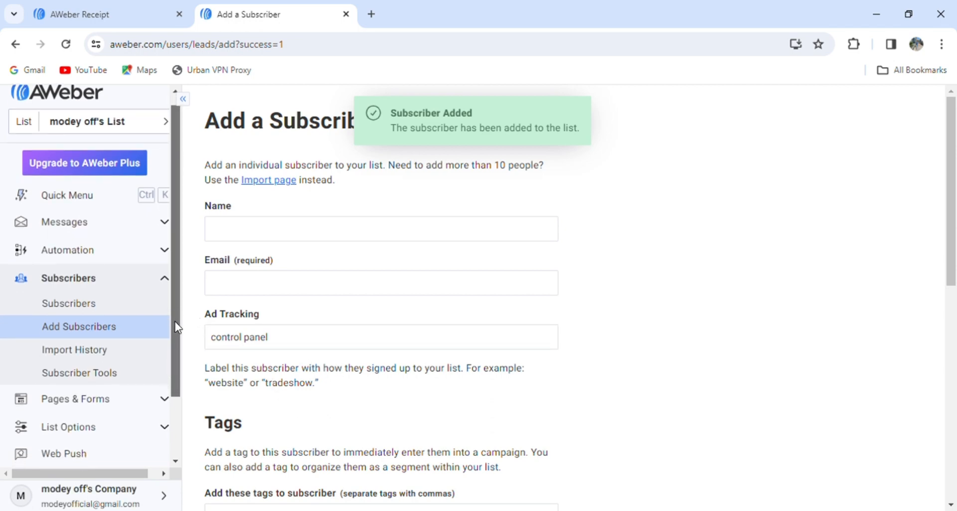
pyautogui.scroll(-1, 174, 322)
pyautogui.click(105, 297)
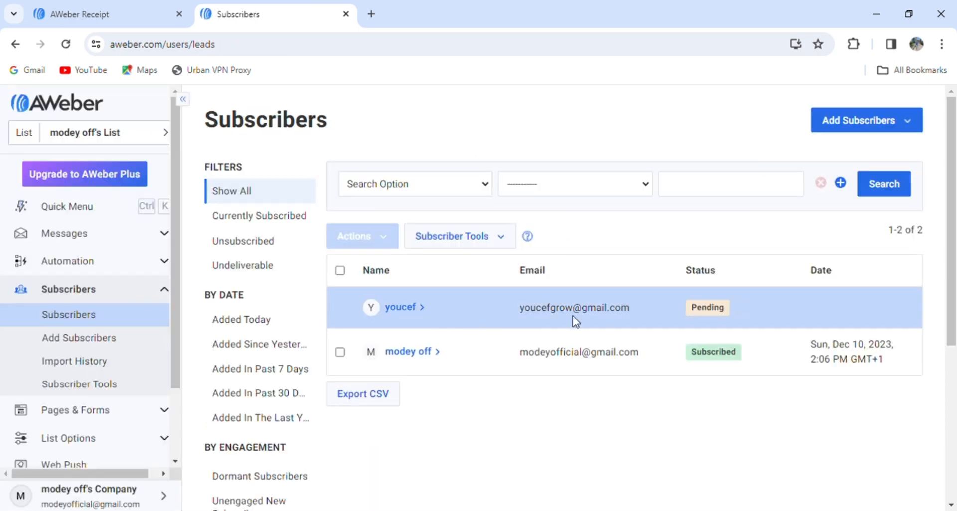
pyautogui.click(902, 131)
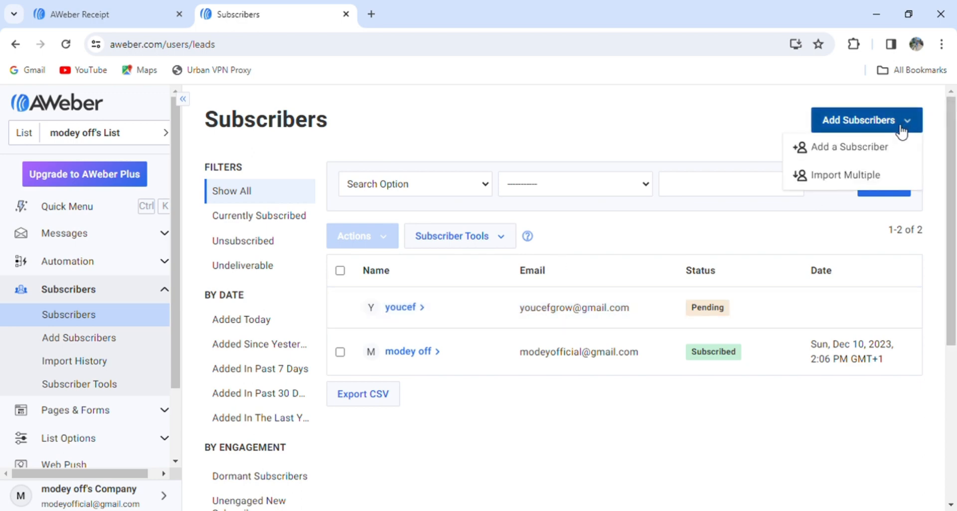
# Step: Choose Import Multiple and click into the paste-subscribers box, then go to Automation Campaigns
pyautogui.click(846, 175)
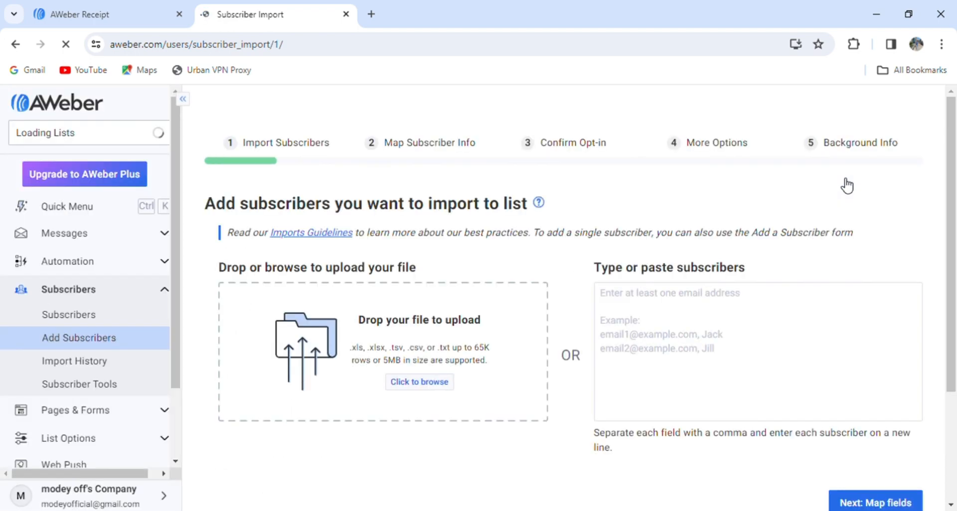
pyautogui.click(726, 328)
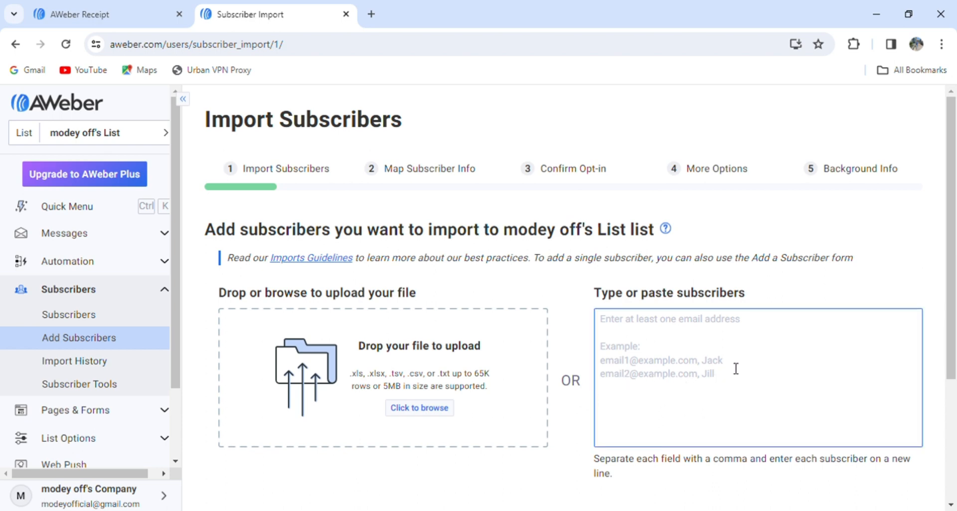
pyautogui.moveTo(955, 193); pyautogui.dragTo(955, 242)
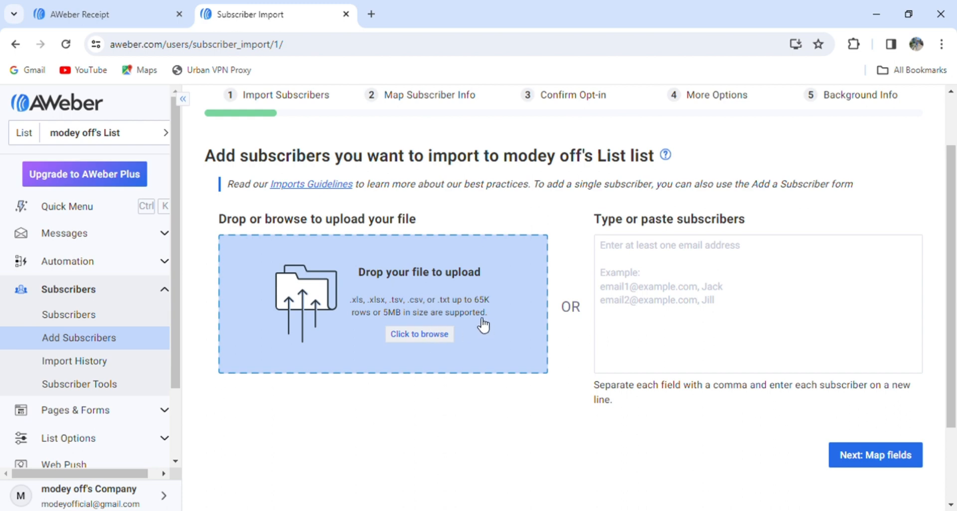
pyautogui.click(643, 341)
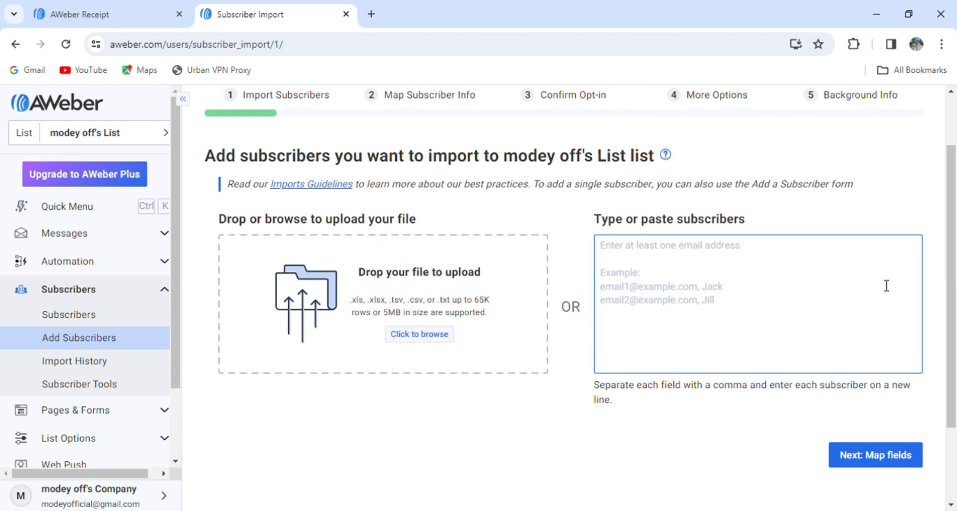
pyautogui.scroll(2, 886, 284)
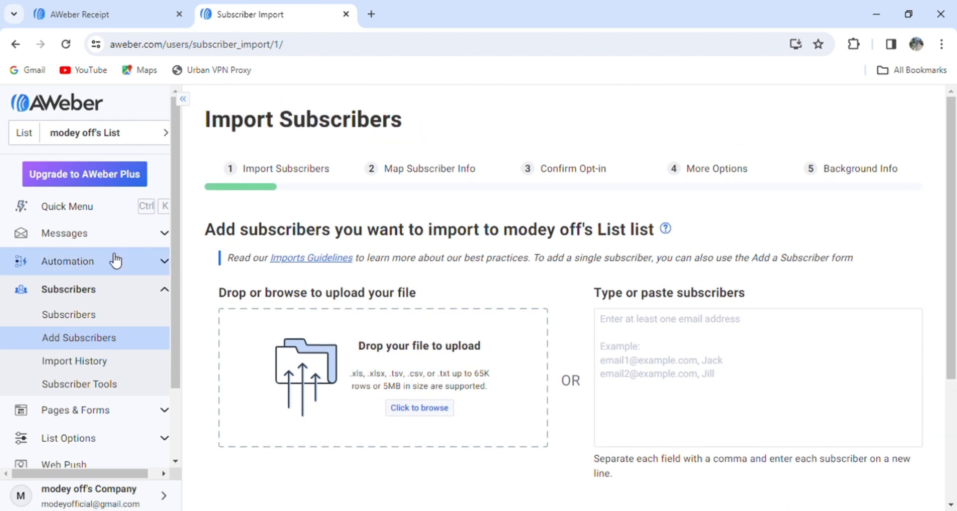
pyautogui.click(128, 263)
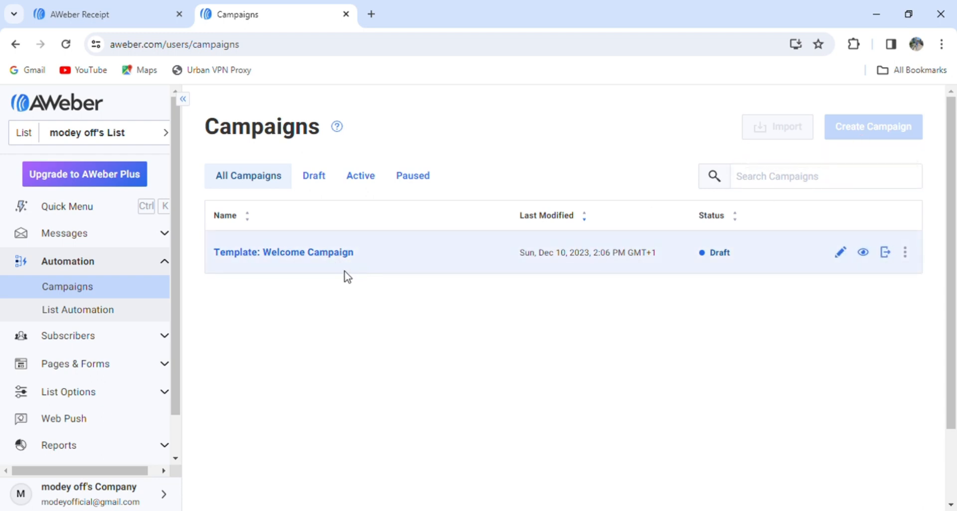
# Step: Open 'Template: Welcome Campaign' from the Campaigns list in the campaign editor
pyautogui.click(333, 256)
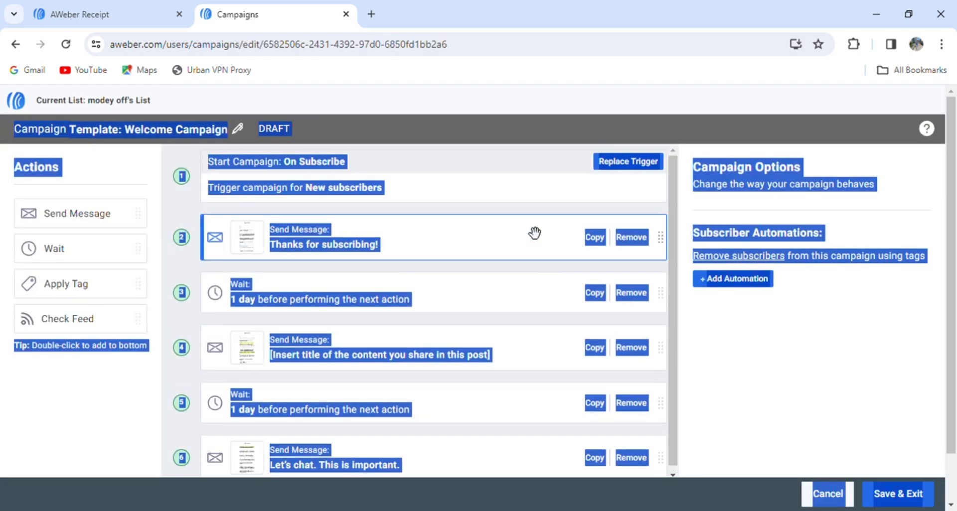
# Step: Inspect the On Subscribe trigger, then open the 'Thanks for subscribing!' email in the message editor
pyautogui.click(534, 233)
pyautogui.click(522, 185)
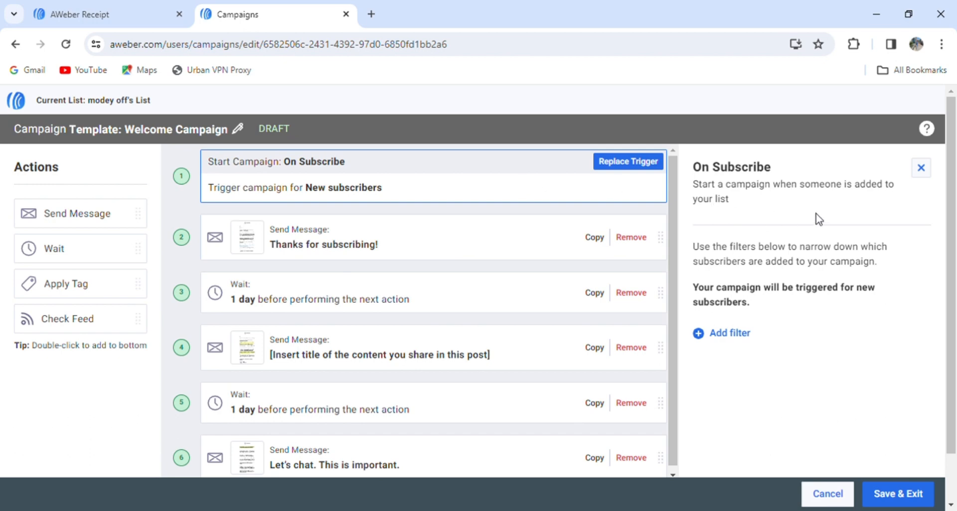
pyautogui.click(921, 167)
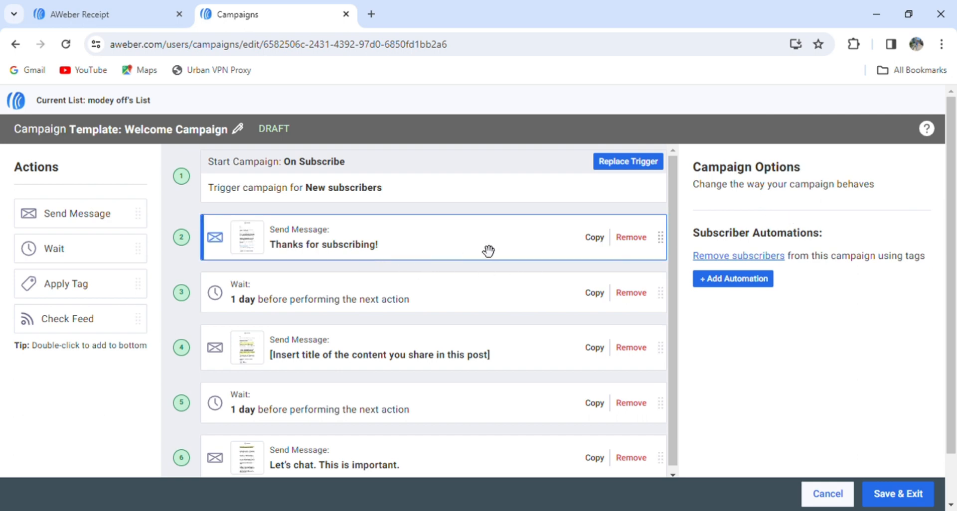
pyautogui.click(330, 250)
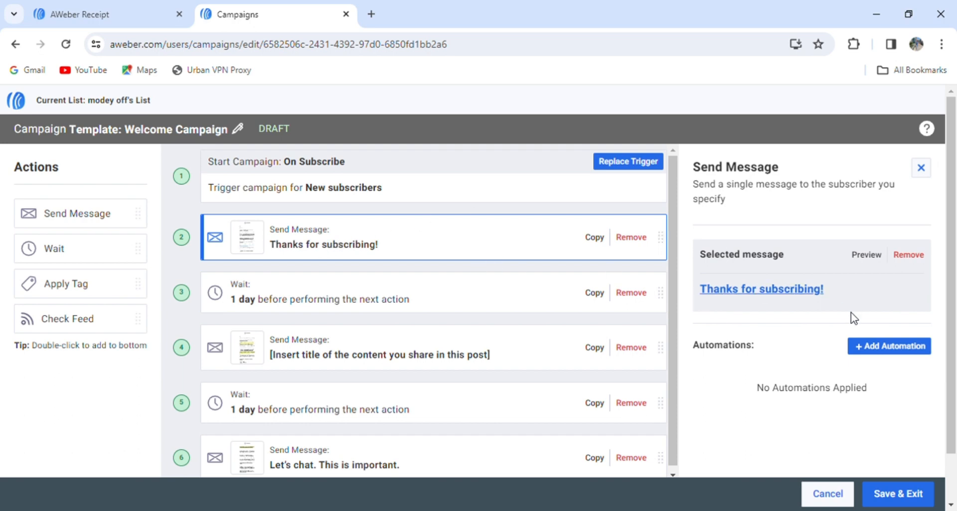
pyautogui.click(792, 293)
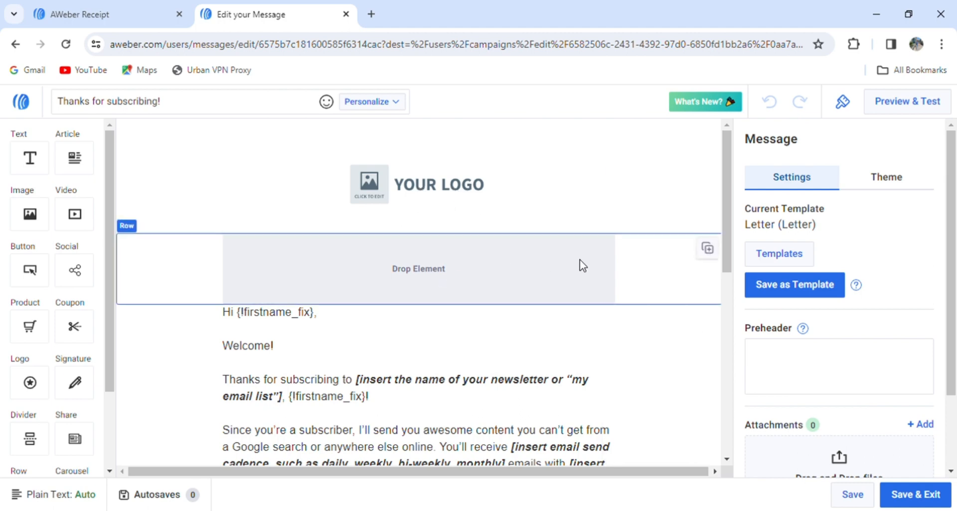
pyautogui.moveTo(727, 223); pyautogui.dragTo(739, 295)
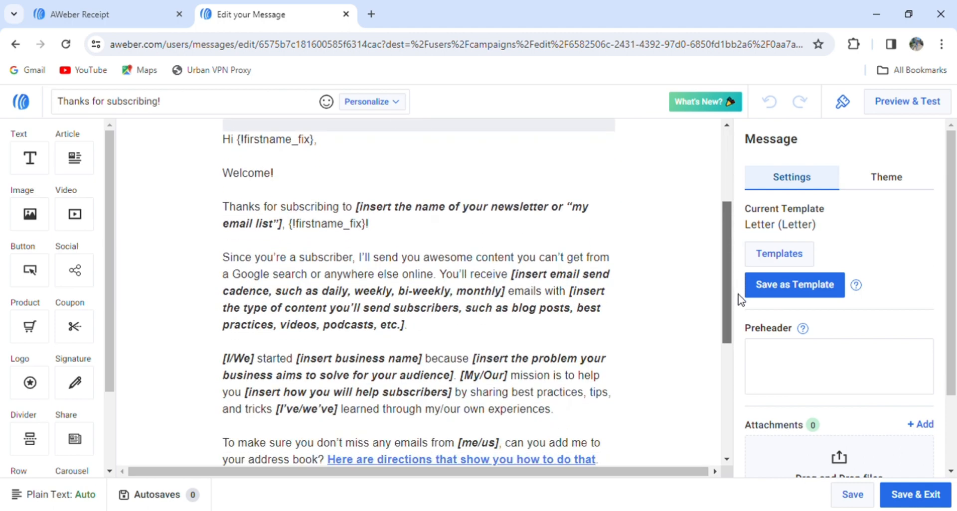
pyautogui.click(270, 139)
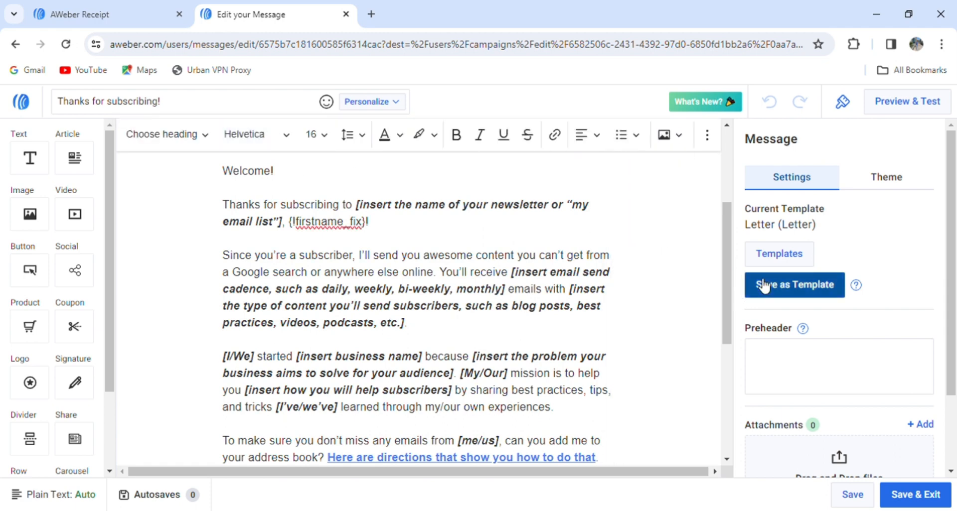
pyautogui.moveTo(733, 280); pyautogui.dragTo(733, 246)
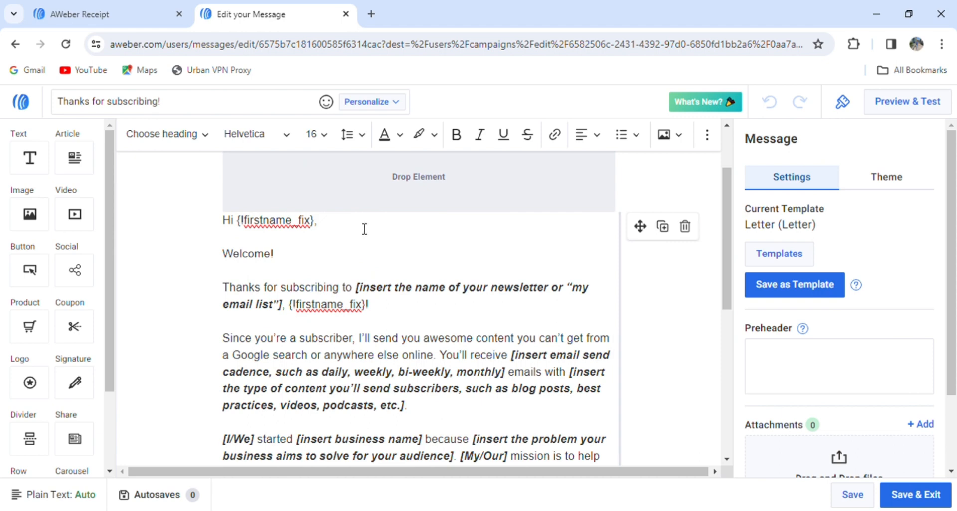
pyautogui.moveTo(317, 221); pyautogui.dragTo(246, 230)
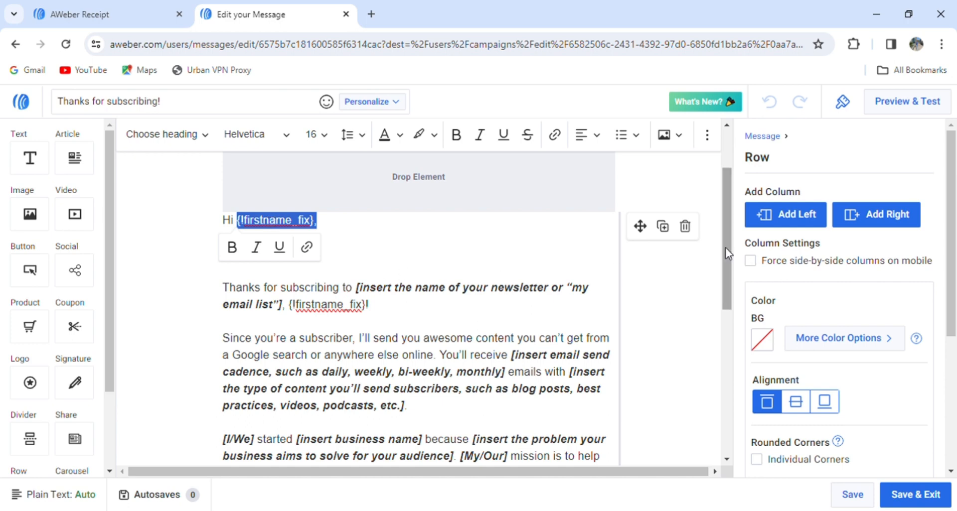
pyautogui.moveTo(726, 254); pyautogui.dragTo(741, 335)
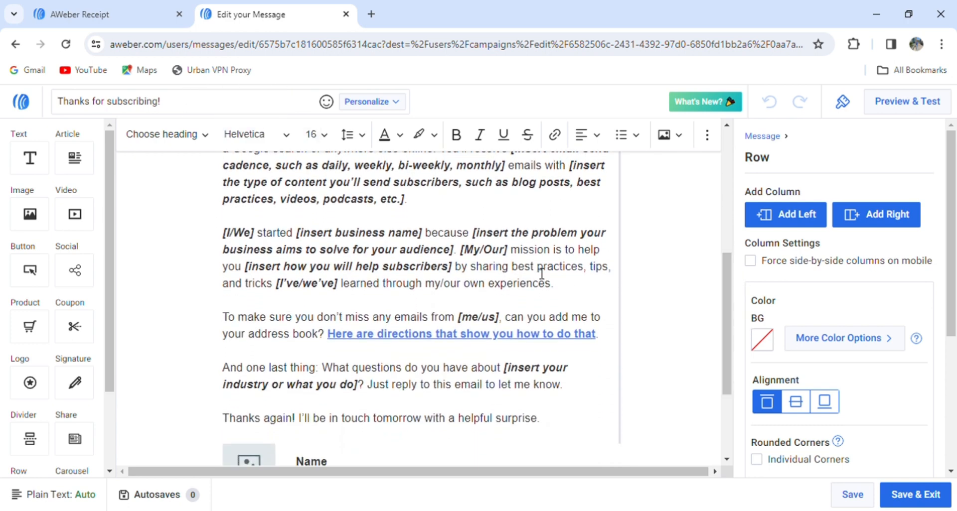
pyautogui.click(569, 299)
pyautogui.write('kedfjjfiei')
pyautogui.press('BackSpace')
pyautogui.press('BackSpace')
pyautogui.press('BackSpace')
pyautogui.press('BackSpace')
pyautogui.press('BackSpace')
pyautogui.press('BackSpace')
pyautogui.press('BackSpace')
pyautogui.press('BackSpace')
pyautogui.press('BackSpace')
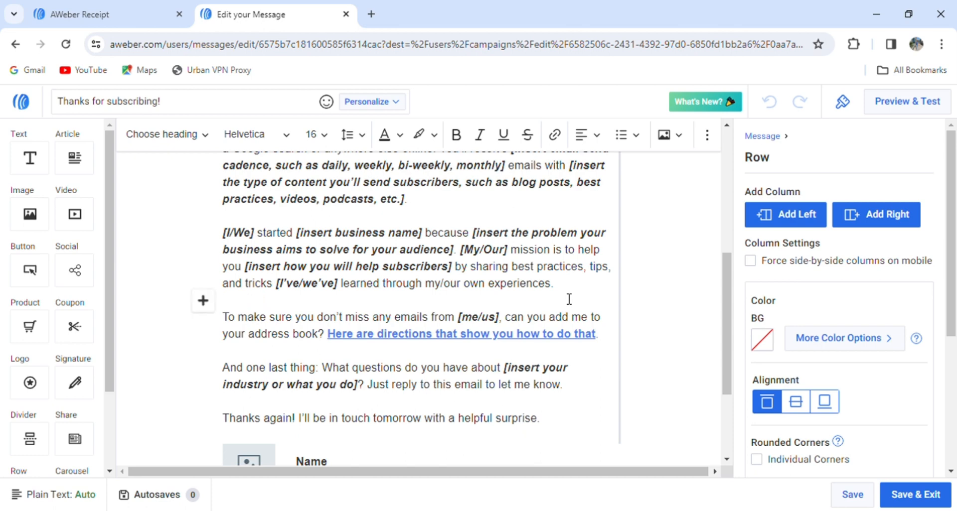